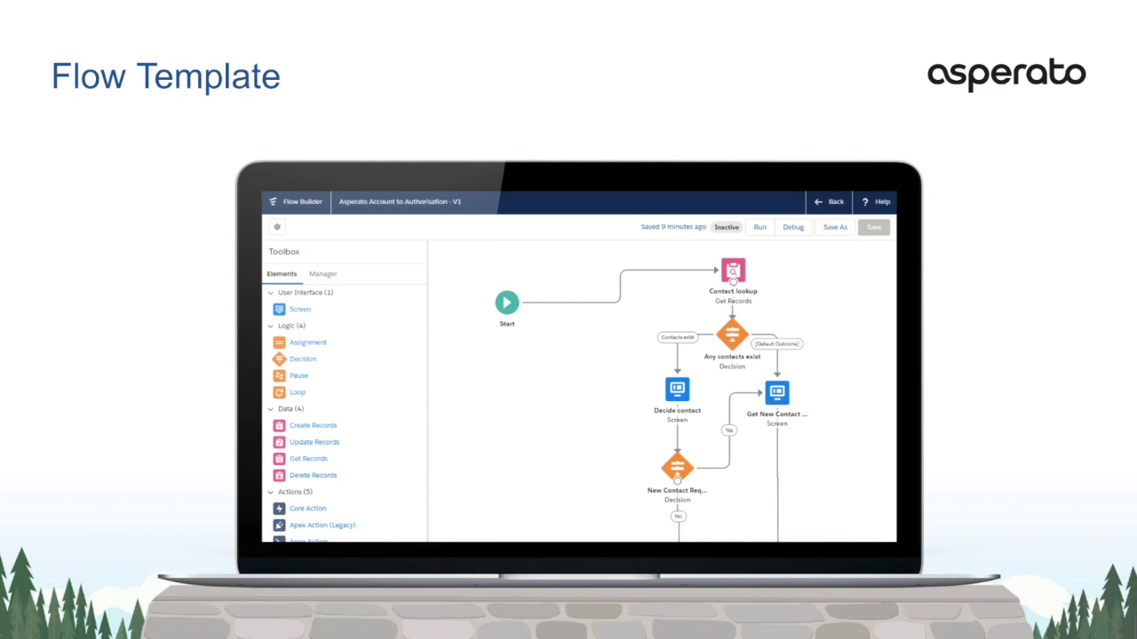
Step: Examine the Asperato Account to Authorisation flow from the contact lookup down to the authorisation processing elements
mouse_move(859, 585)
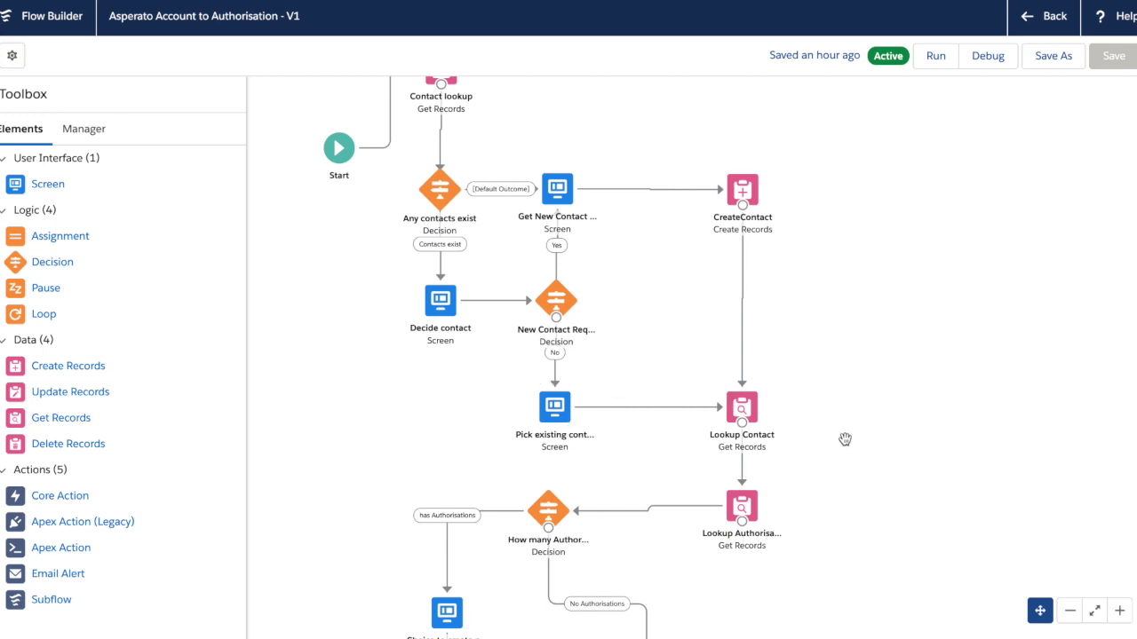
drag(801, 432, 782, 272)
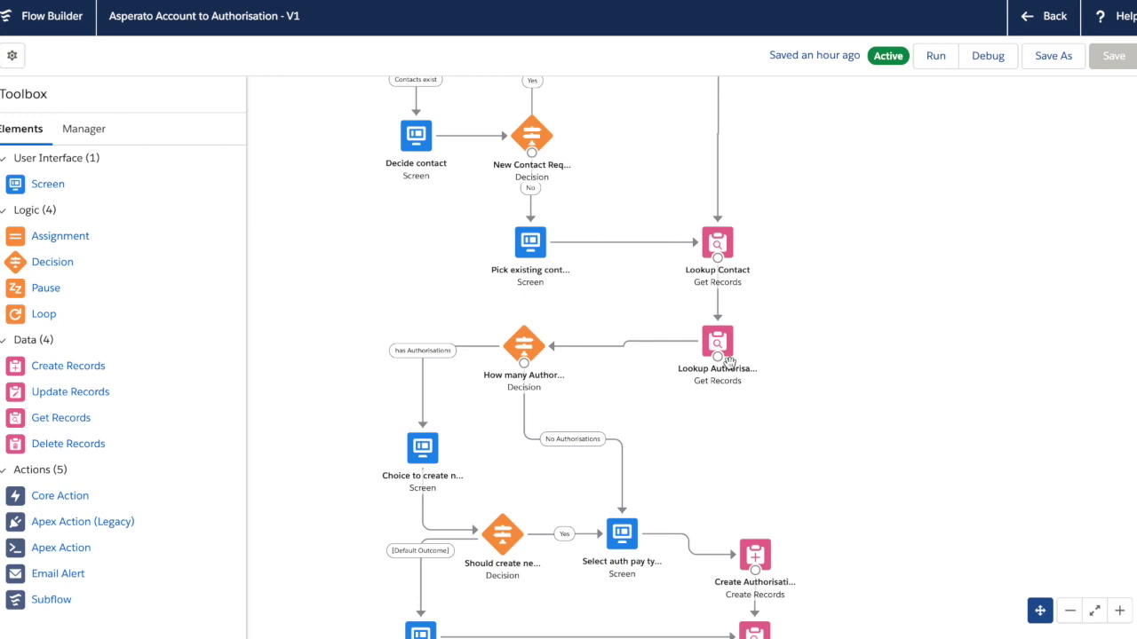
click(791, 437)
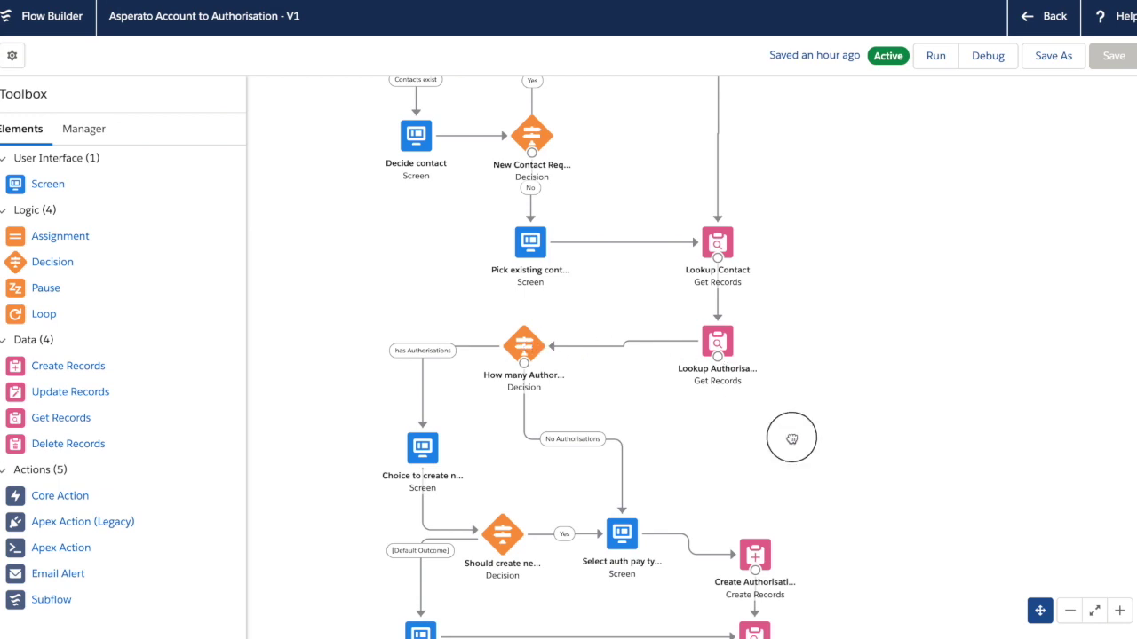
drag(791, 438, 782, 279)
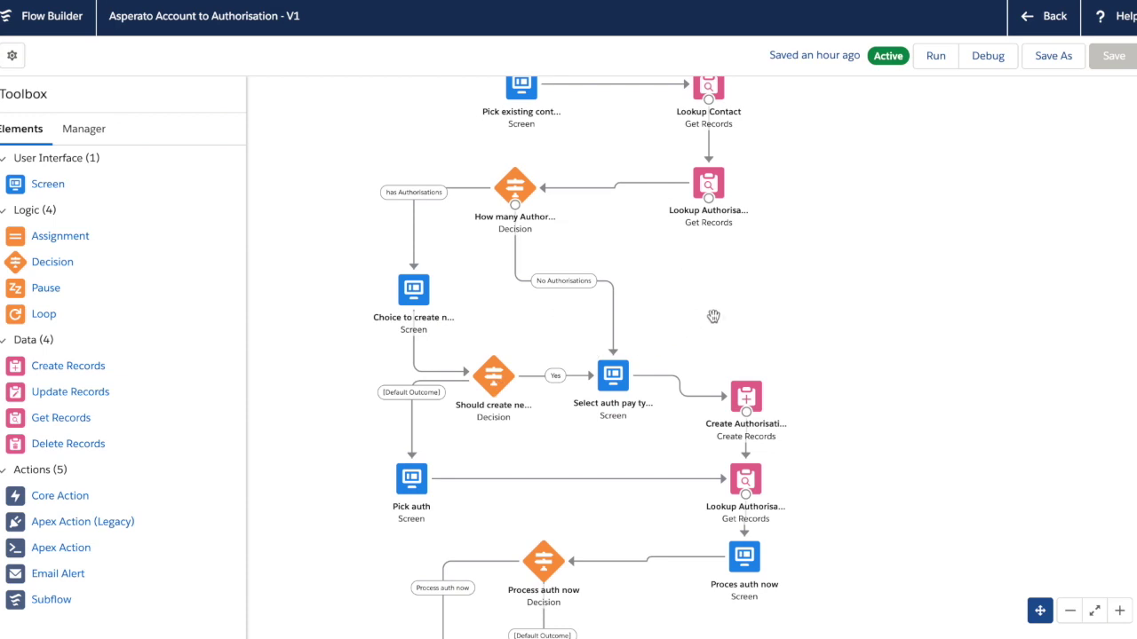
click(841, 329)
drag(841, 329, 805, 162)
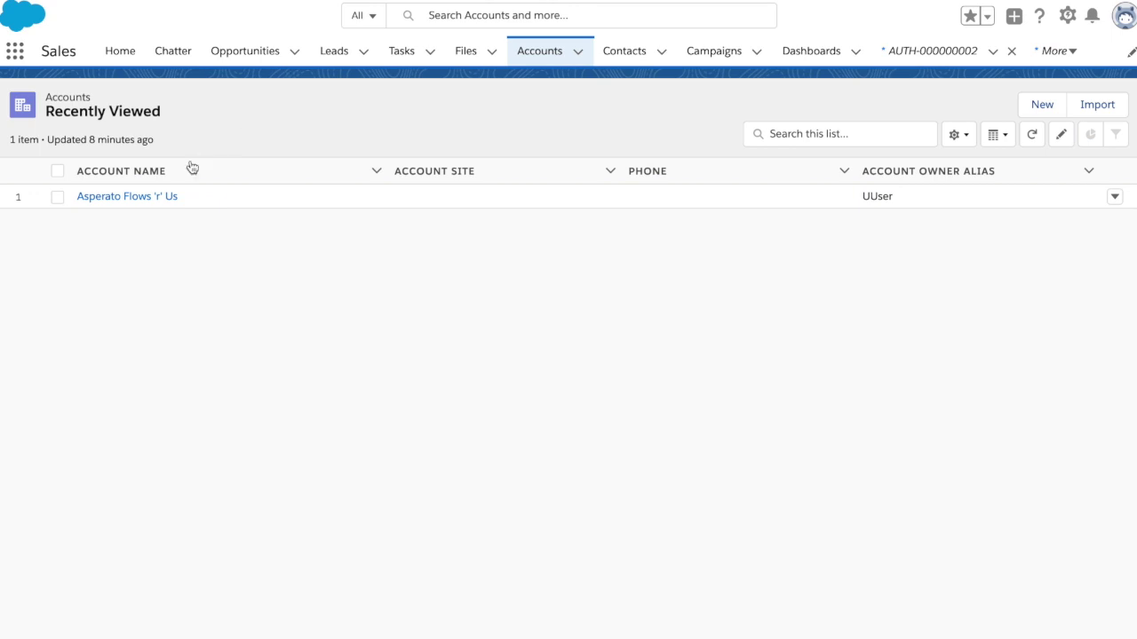
Step: Open the Asperato Flows 'r' Us account and start an authorisation setup that uses its existing contact
click(162, 197)
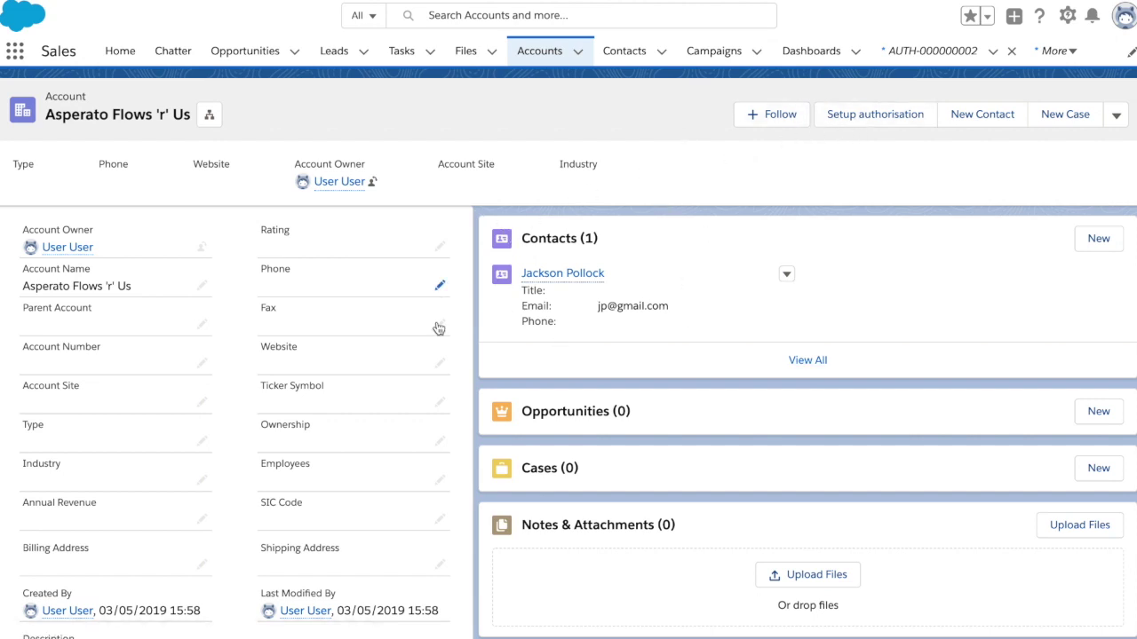
click(850, 125)
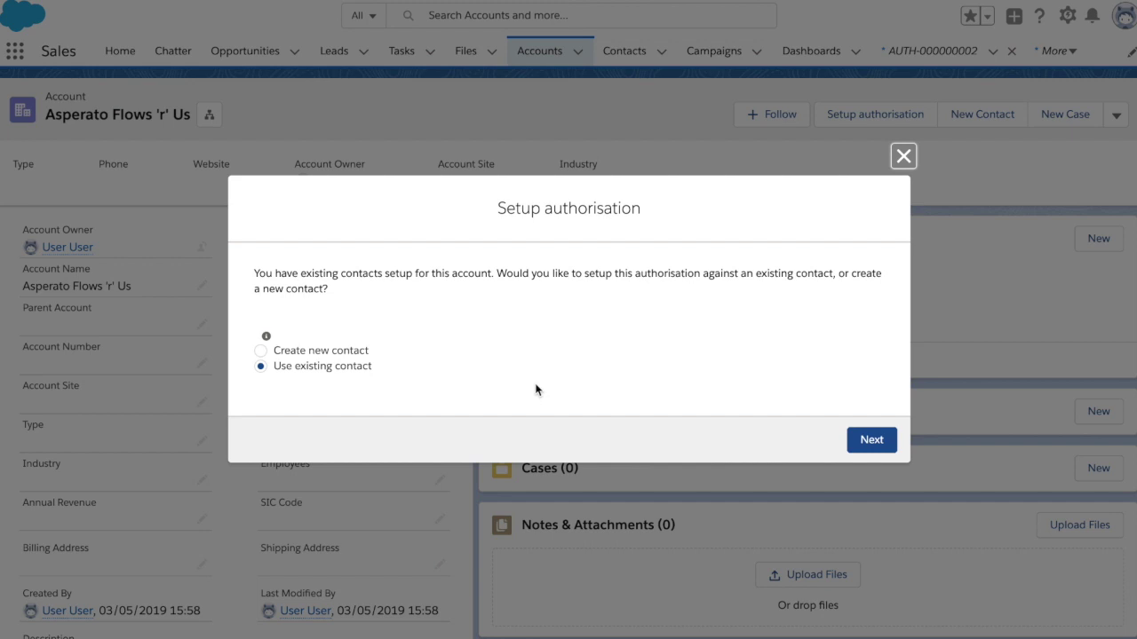
click(866, 444)
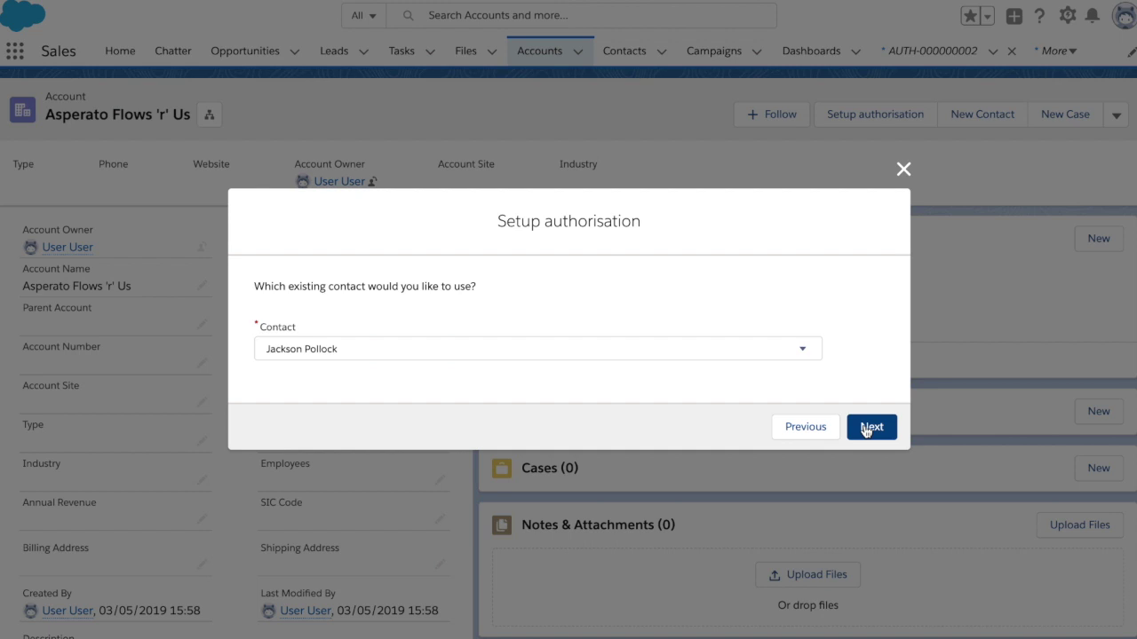
click(866, 430)
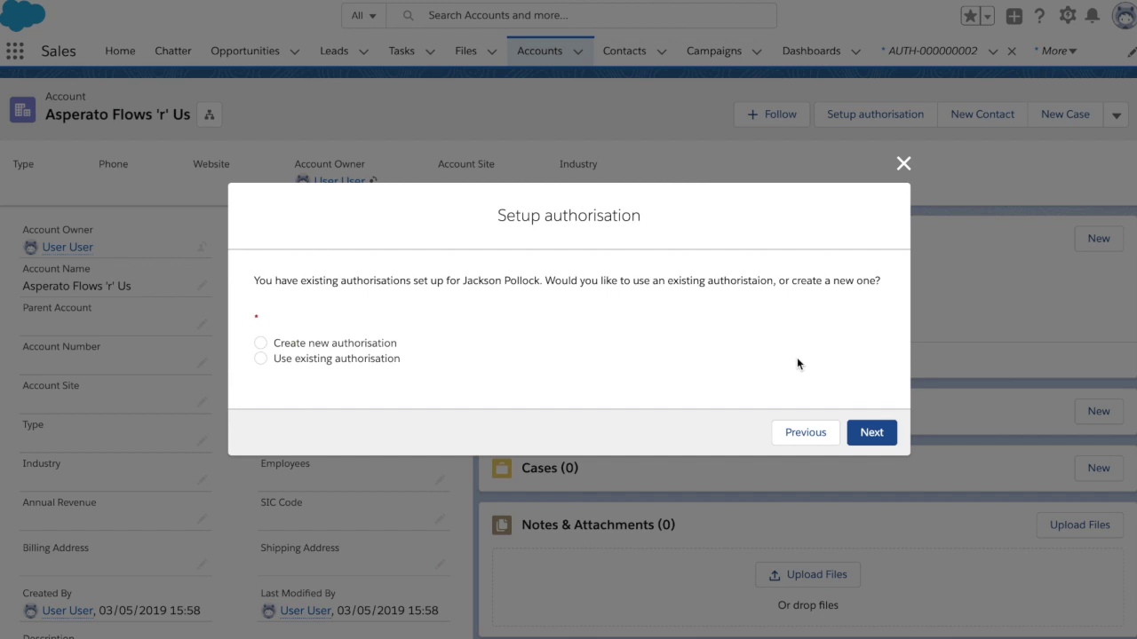
Step: Choose to create a new authorisation with Card and eCheck as the available payment routes
click(261, 346)
click(868, 432)
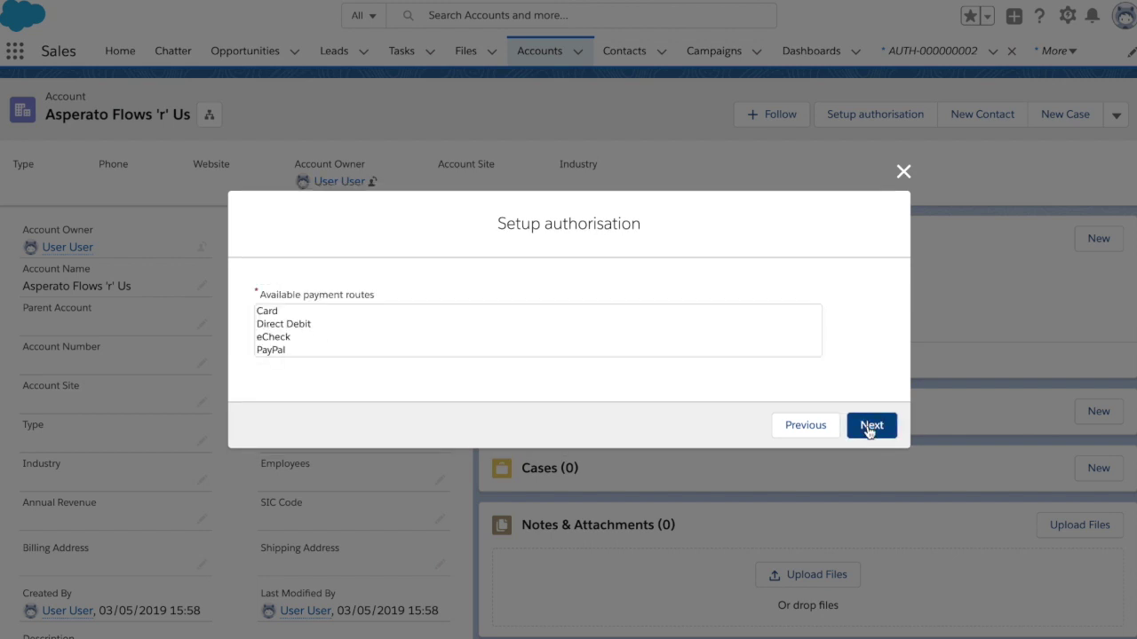
click(277, 314)
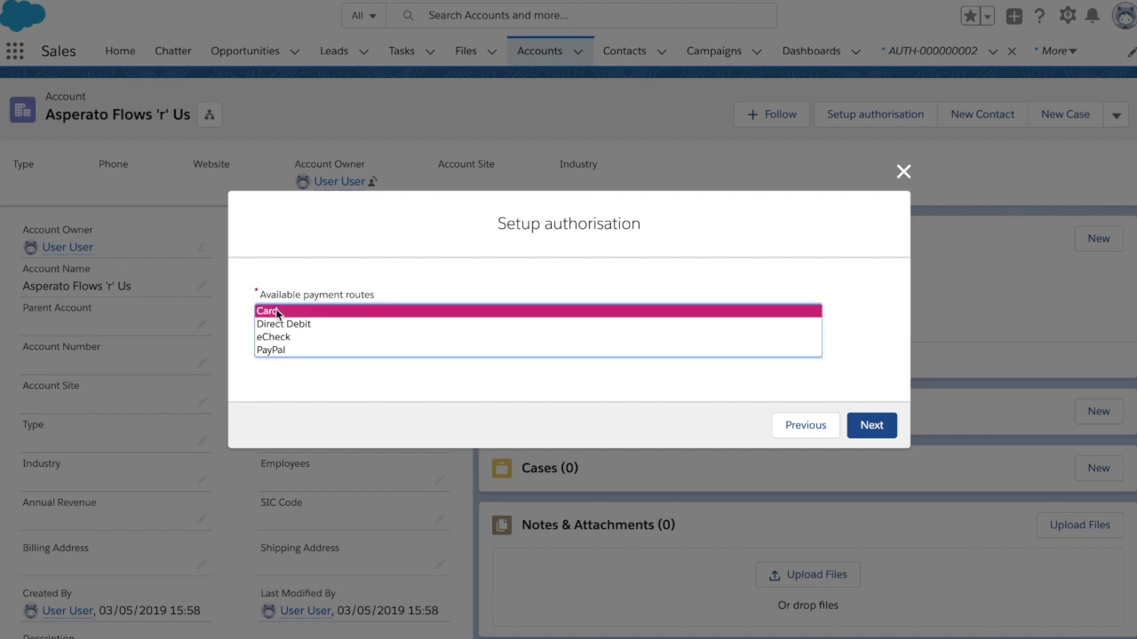
ctrl+click(280, 338)
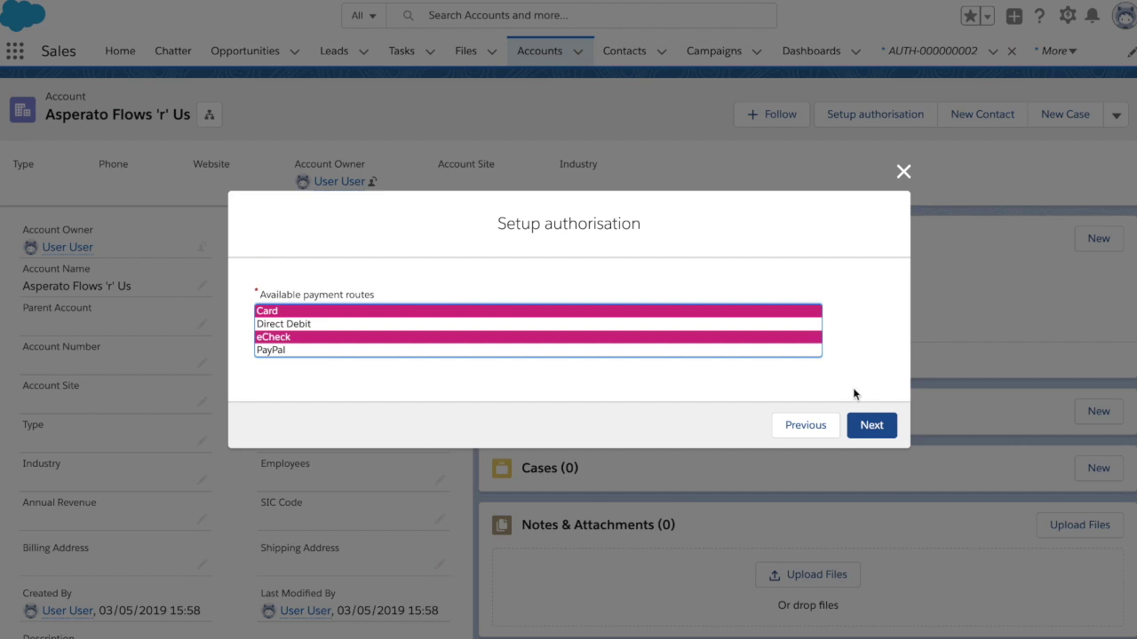
click(870, 426)
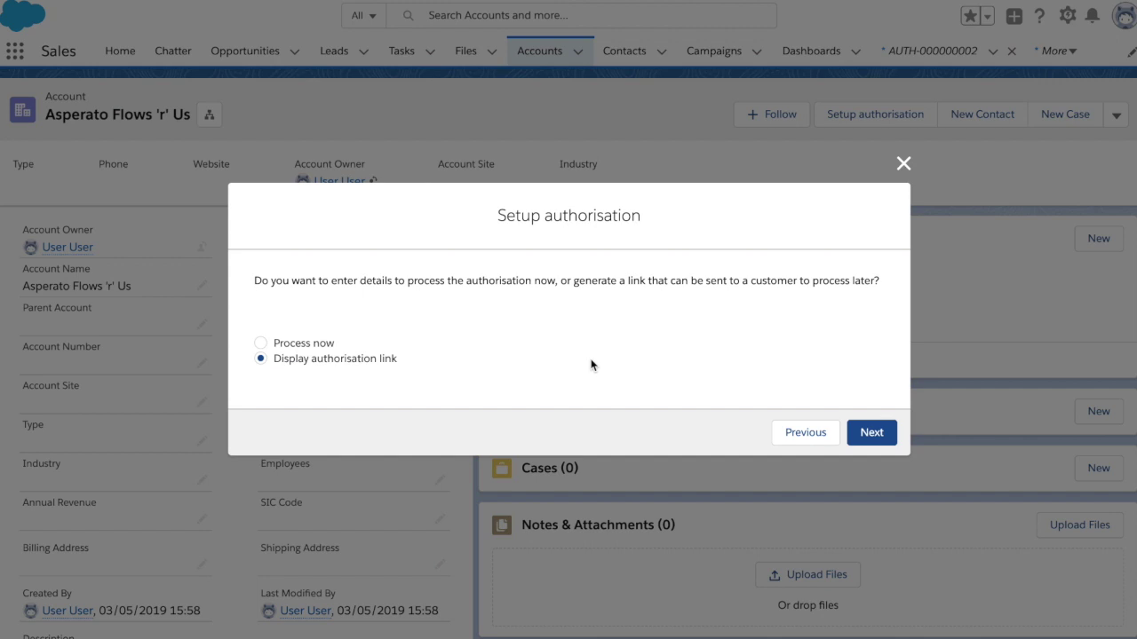
Step: Choose to process the authorisation now and fill in the card number, card name, expiry date and security code
click(260, 344)
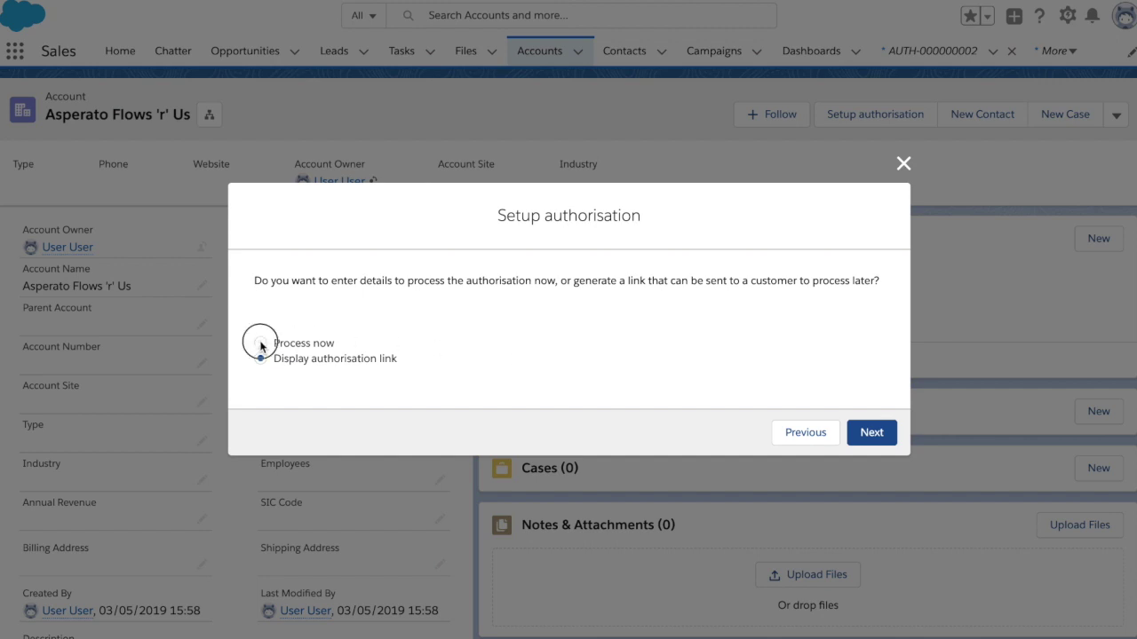
click(870, 434)
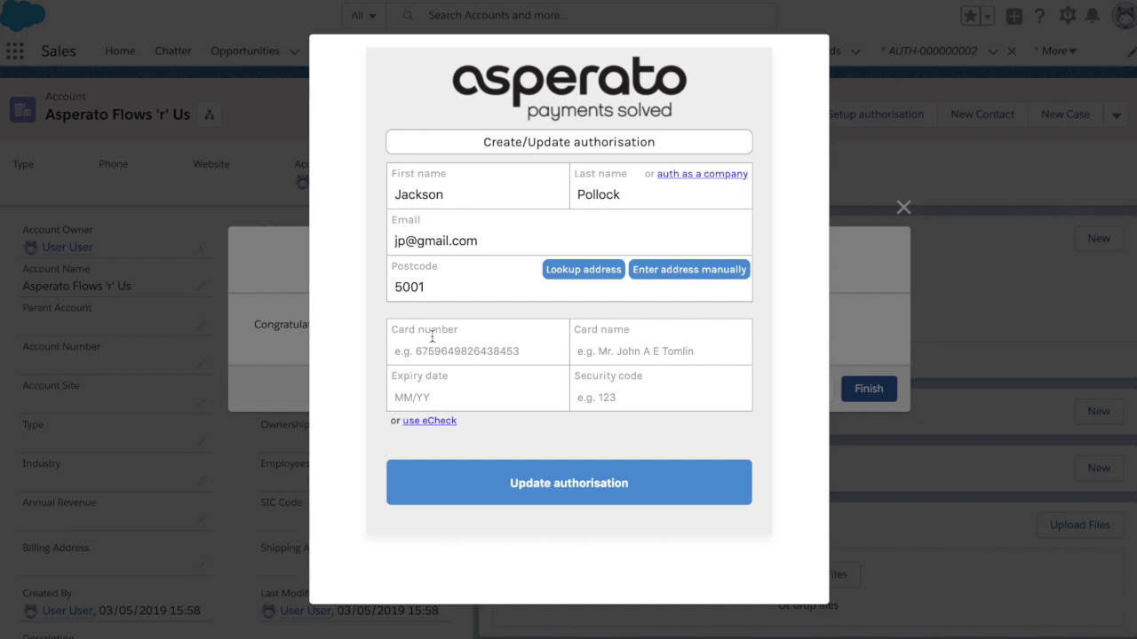
click(419, 337)
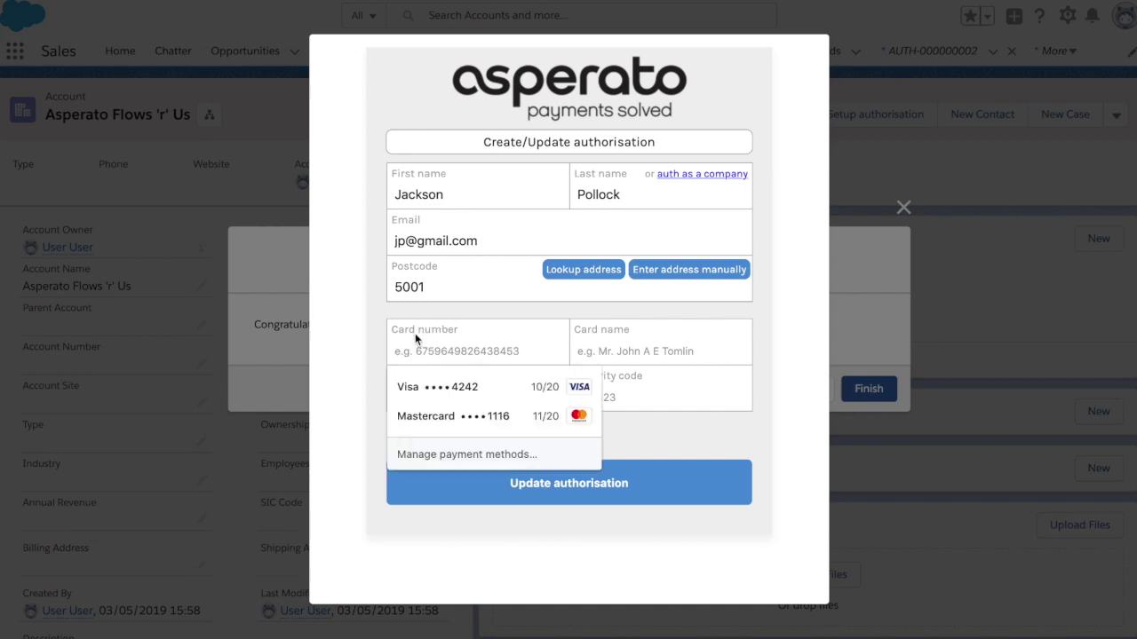
text(42424242424)
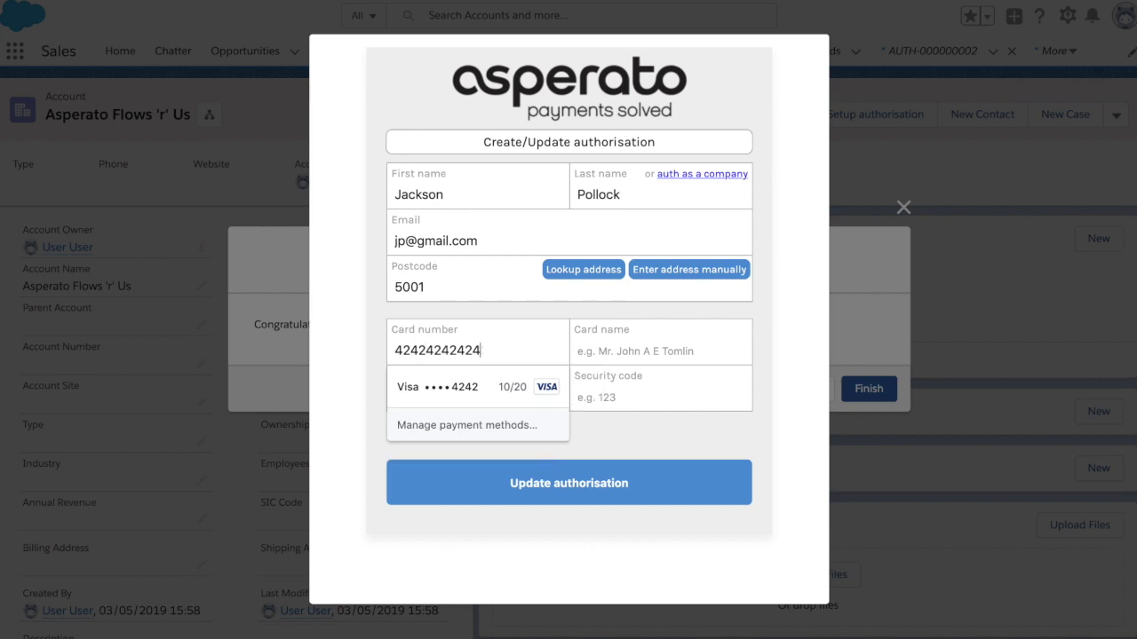
text(42424242)
click(622, 351)
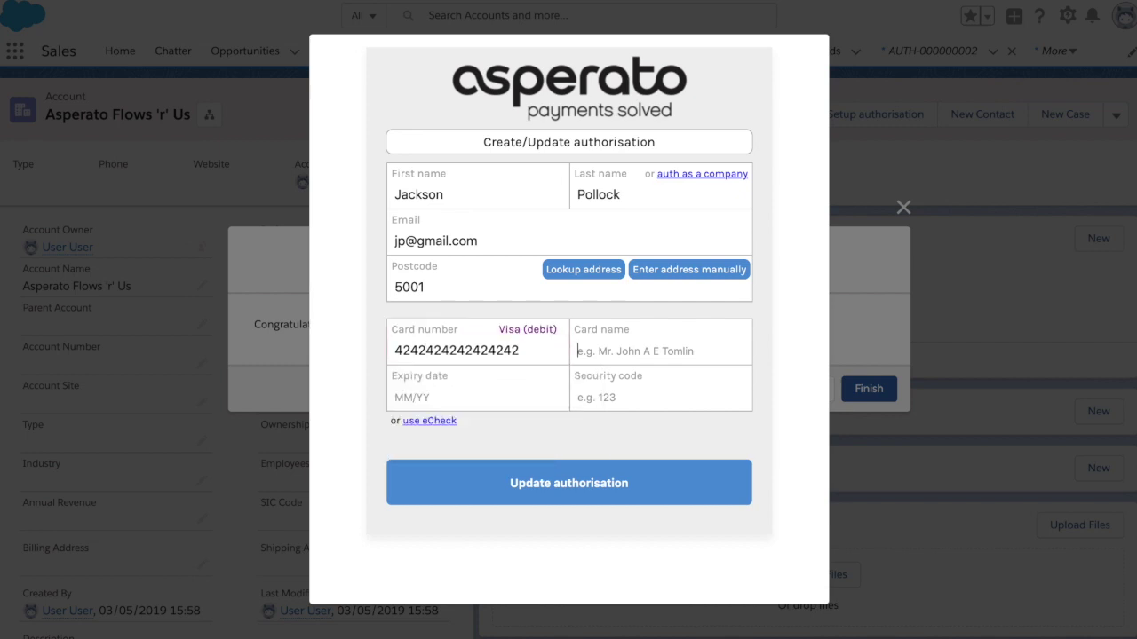
text(JOP)
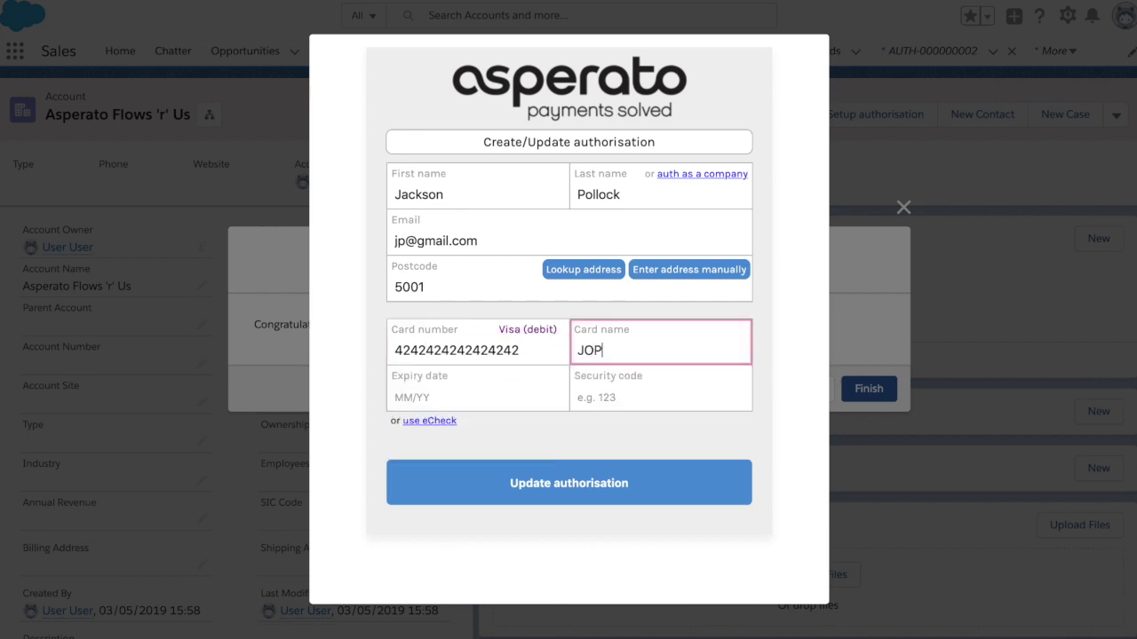
click(411, 397)
text(09/19)
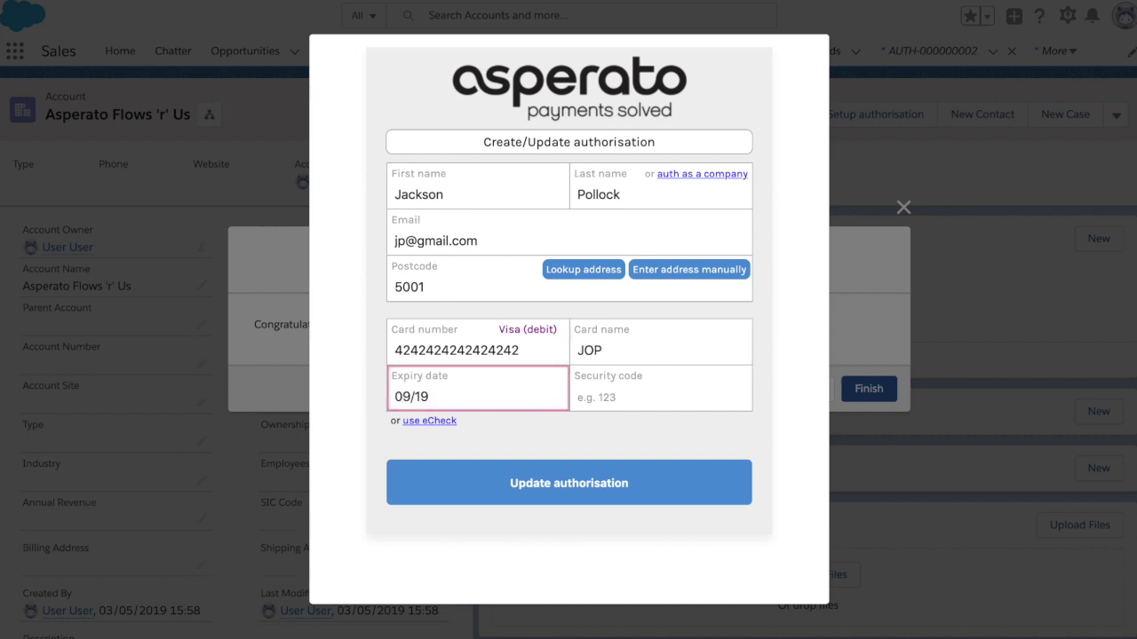
key(Tab)
text(123)
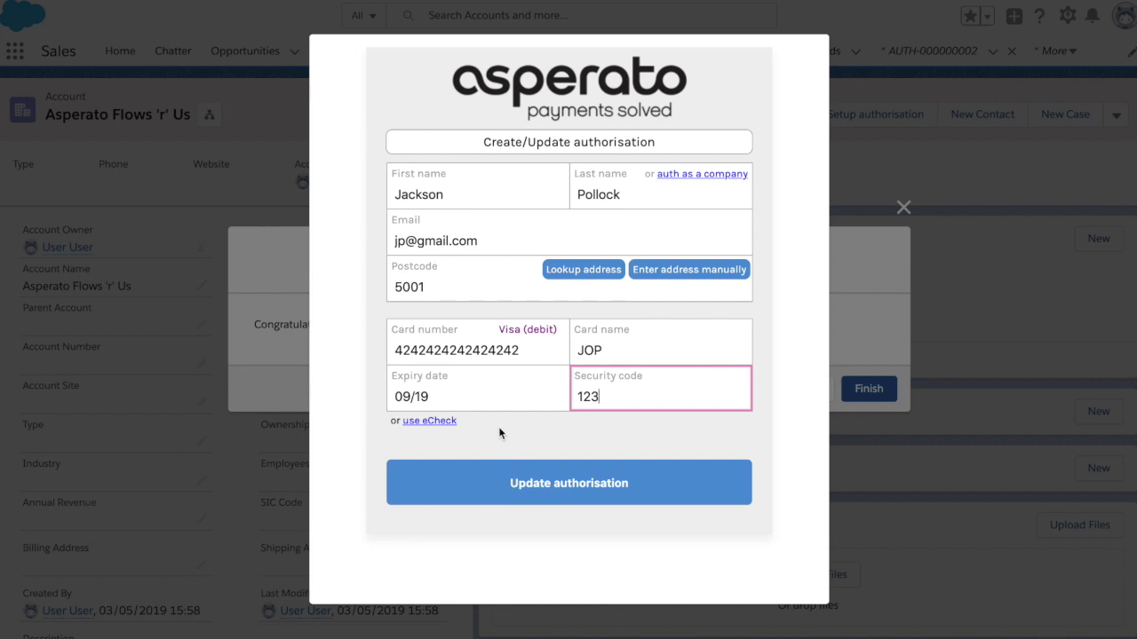
Step: View the eCheck alternative, return to card entry, and submit the authorisation to finish the setup
click(447, 428)
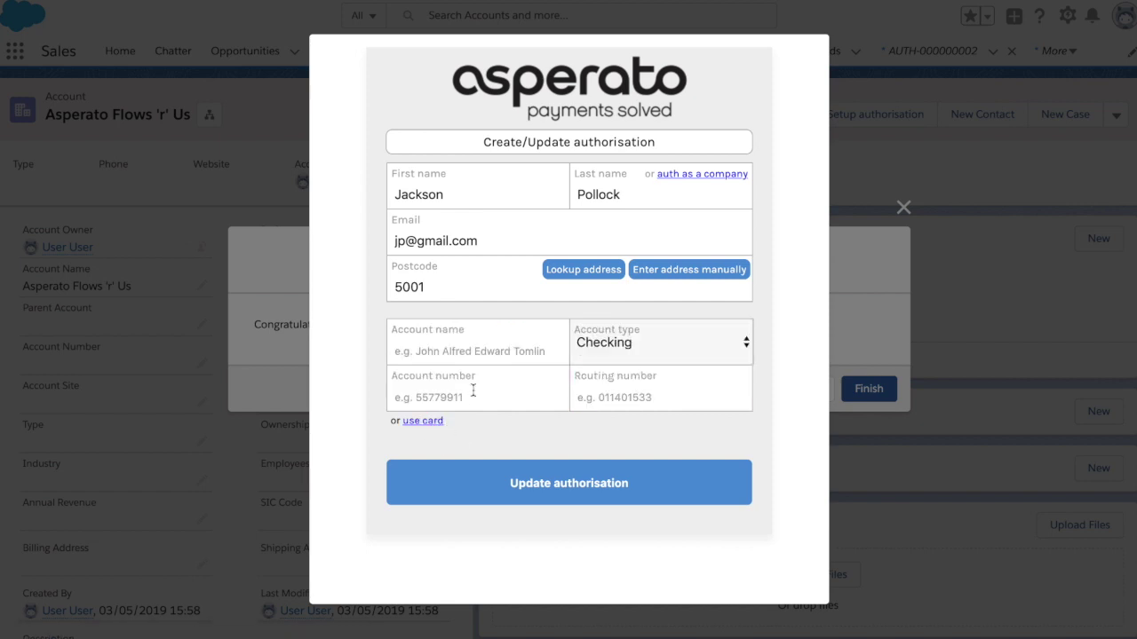
click(422, 423)
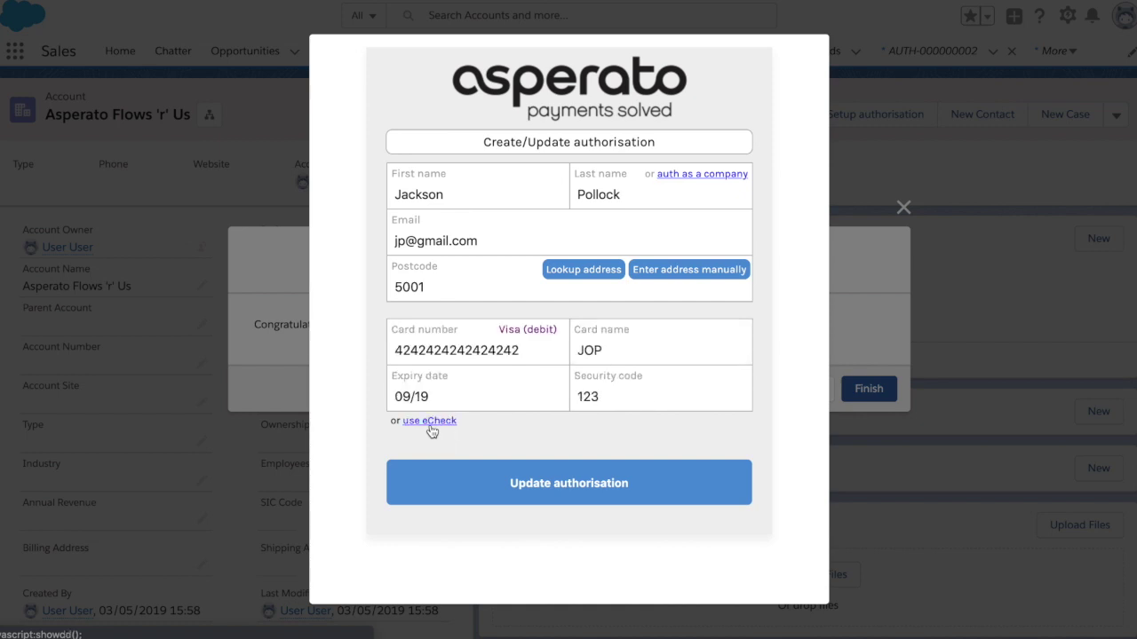
click(583, 478)
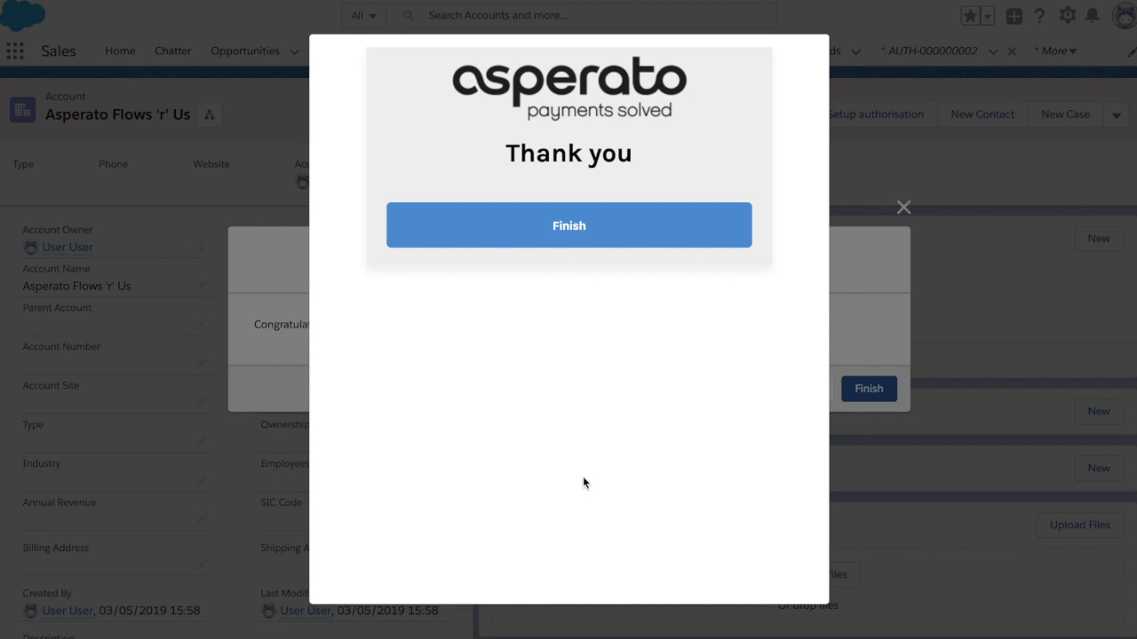
click(599, 213)
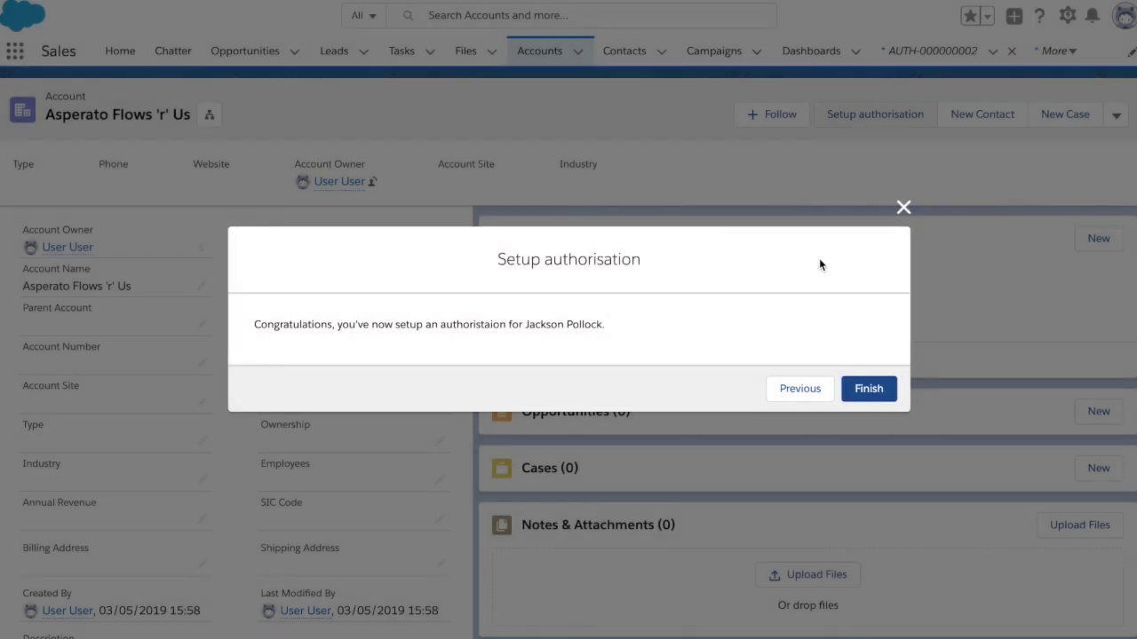
click(868, 389)
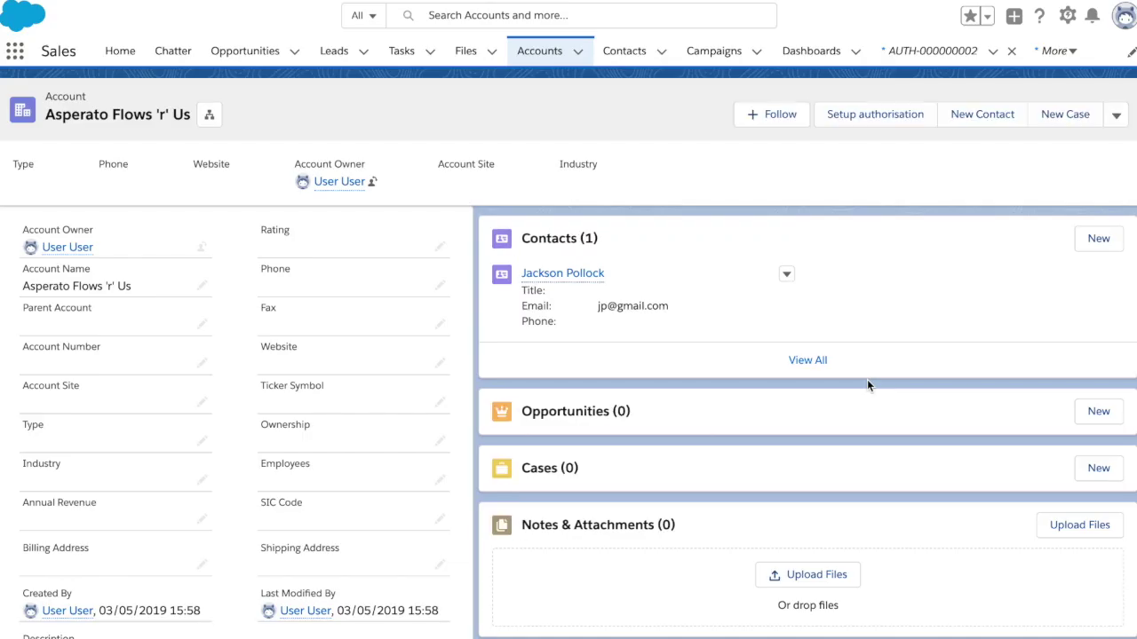
Step: Open the account's contact record and go to its most recently modified authorisation
mouse_move(544, 277)
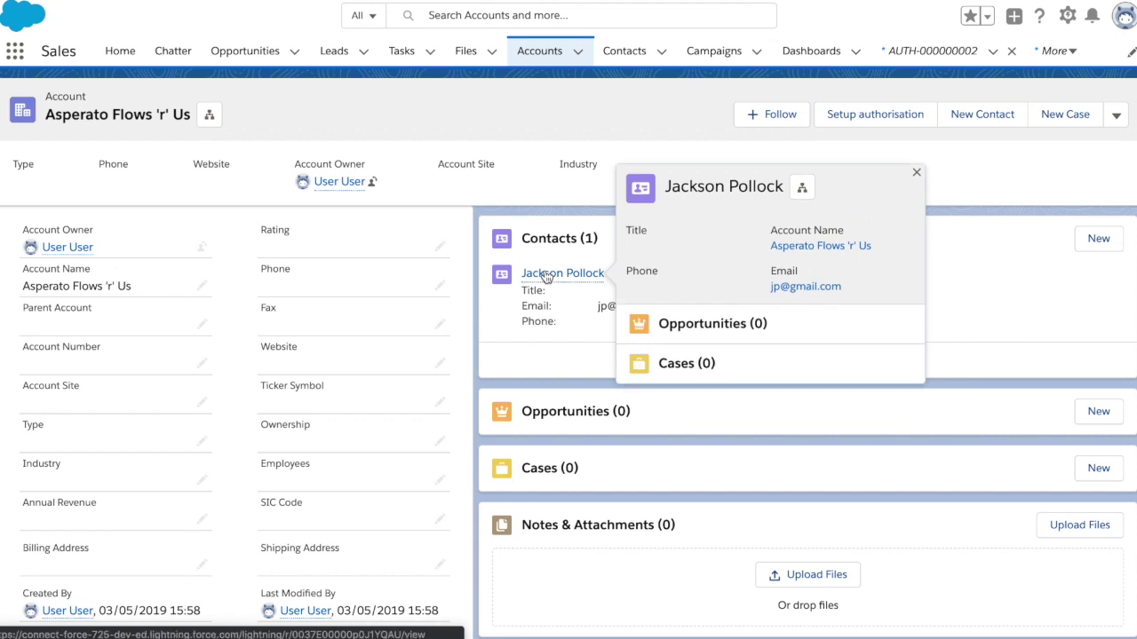
click(544, 274)
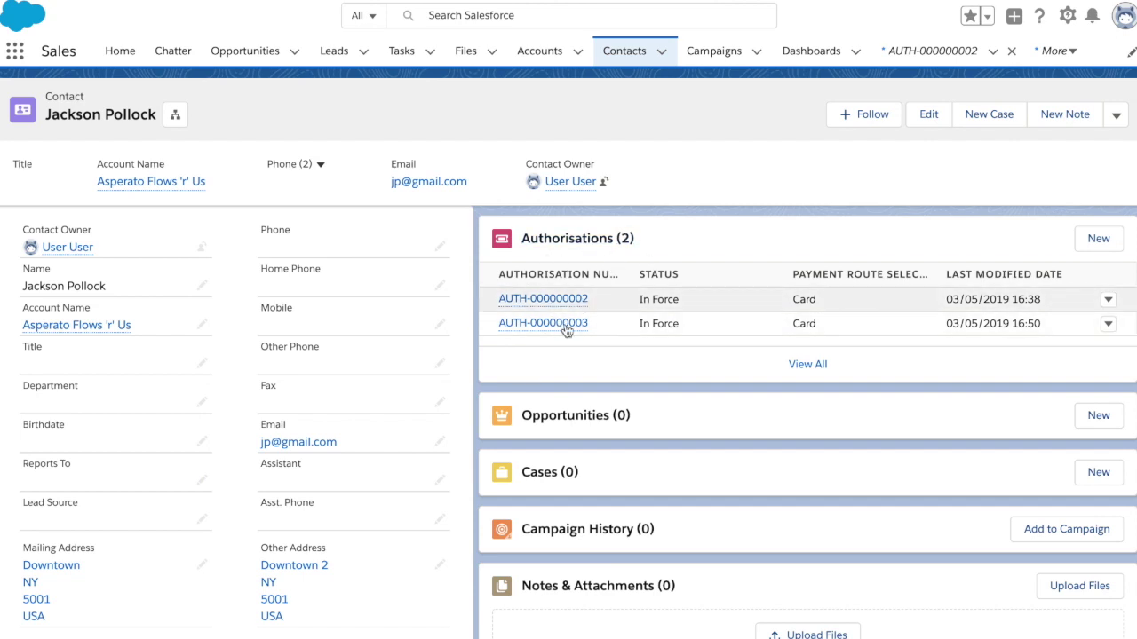
mouse_move(565, 330)
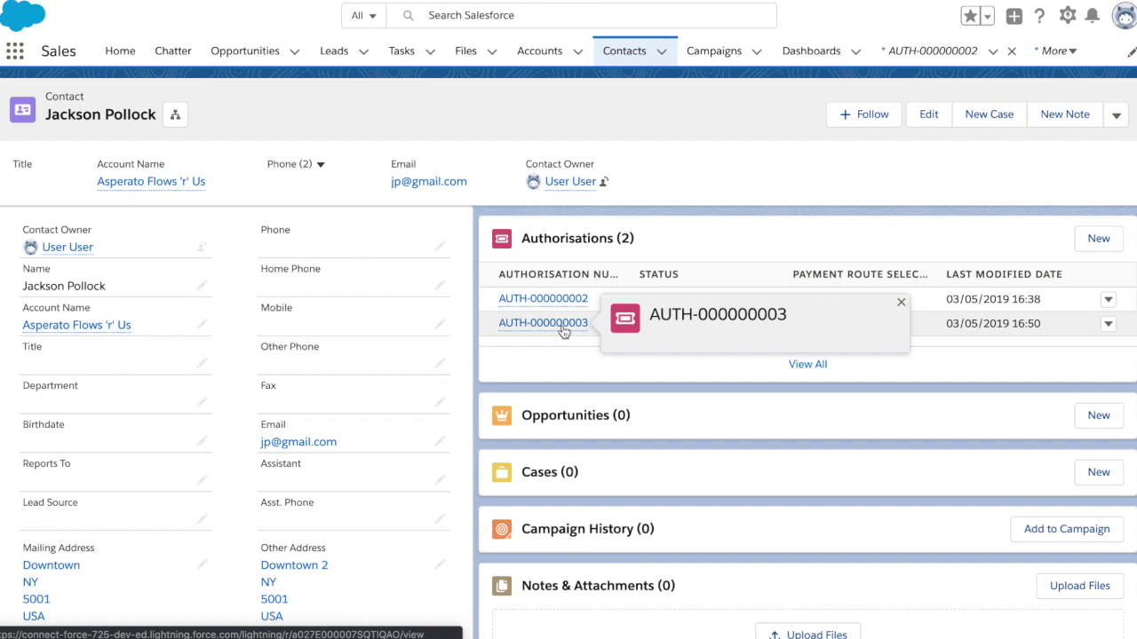
click(562, 327)
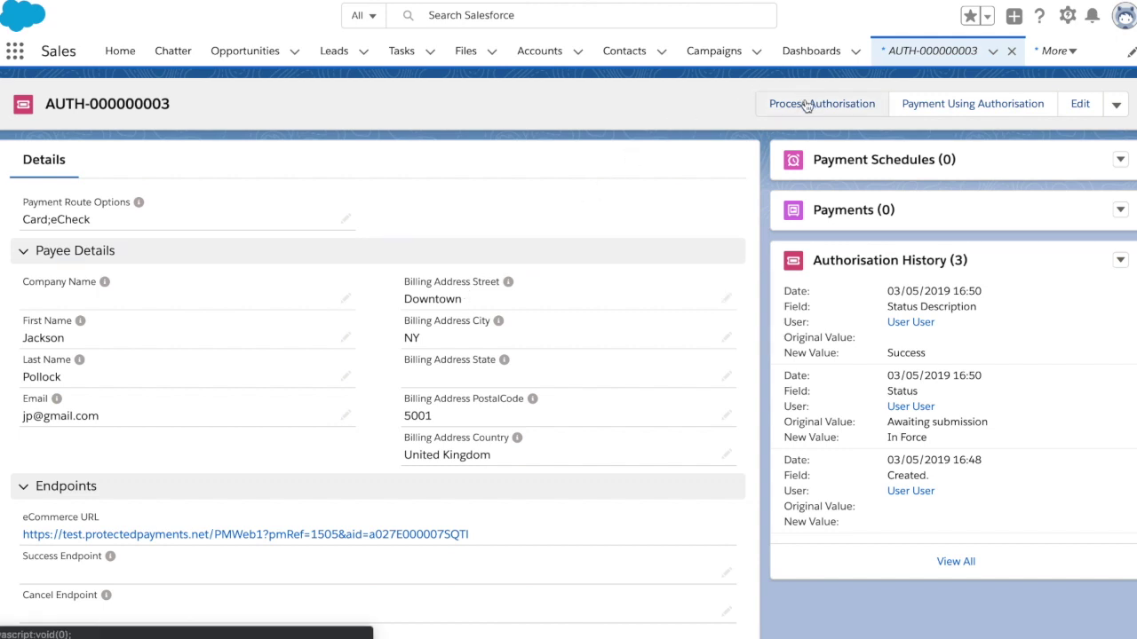
Step: Take an immediate payment of 100 using the authorisation and reload the record
click(940, 103)
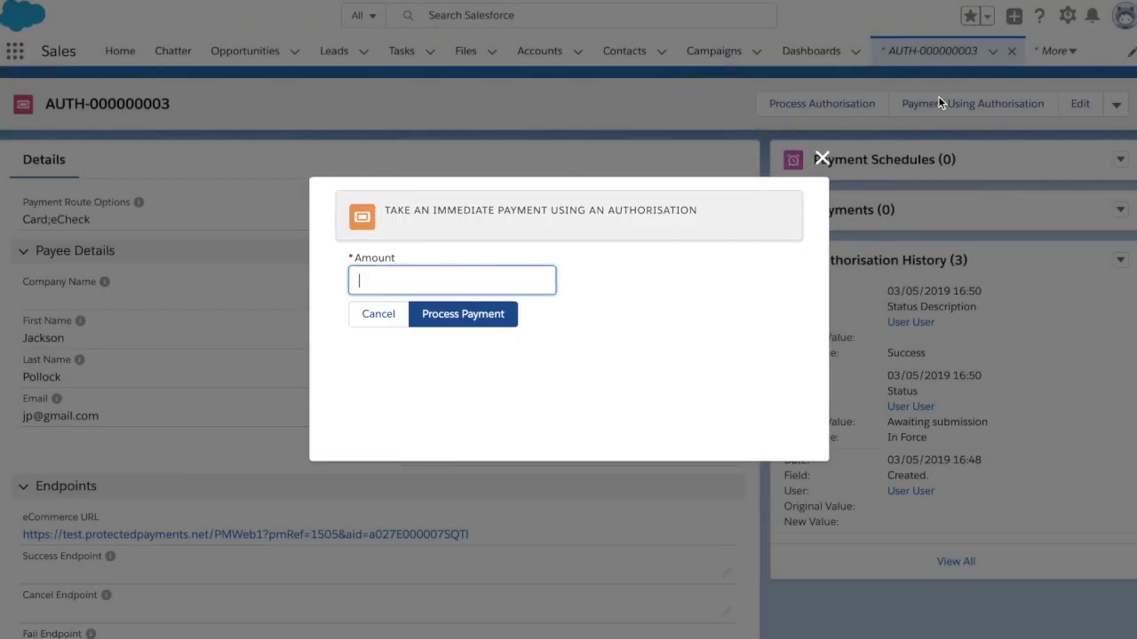
text(100)
click(426, 321)
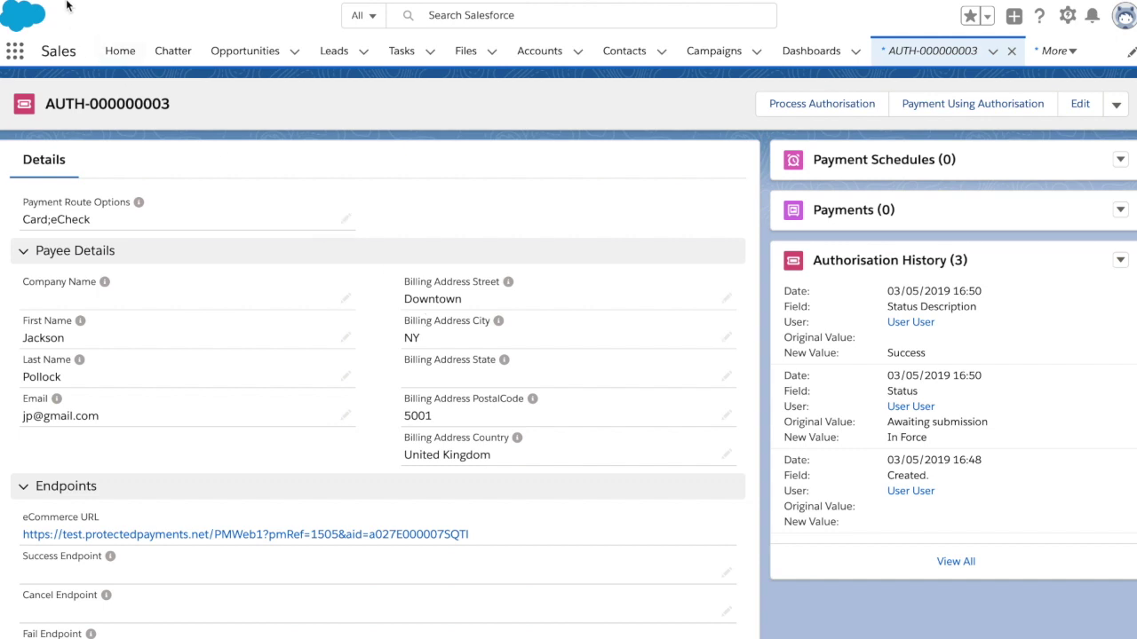
key(ctrl+r)
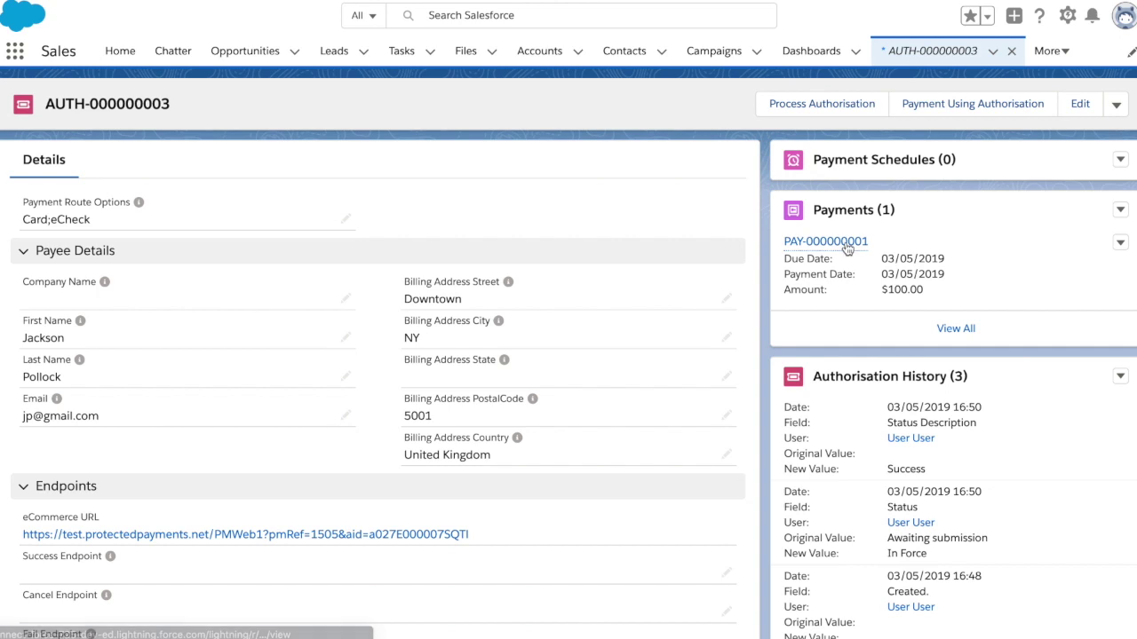
Step: Open the $100.00 payment, examine its payment stage and authorisation details, and follow the link back to its authorisation
mouse_move(846, 248)
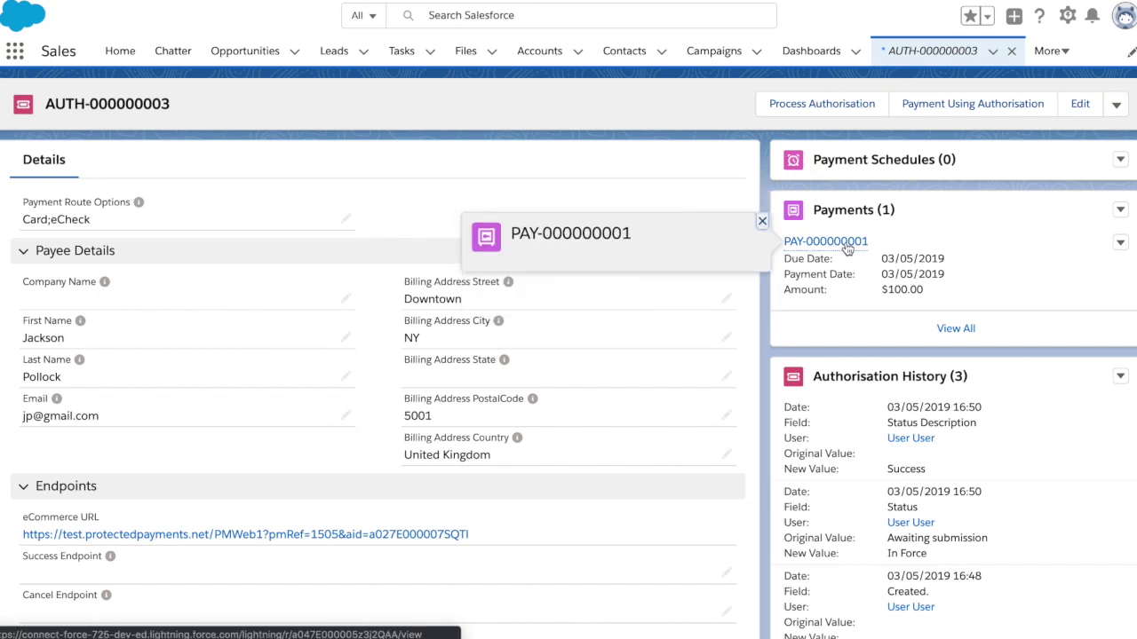
click(847, 242)
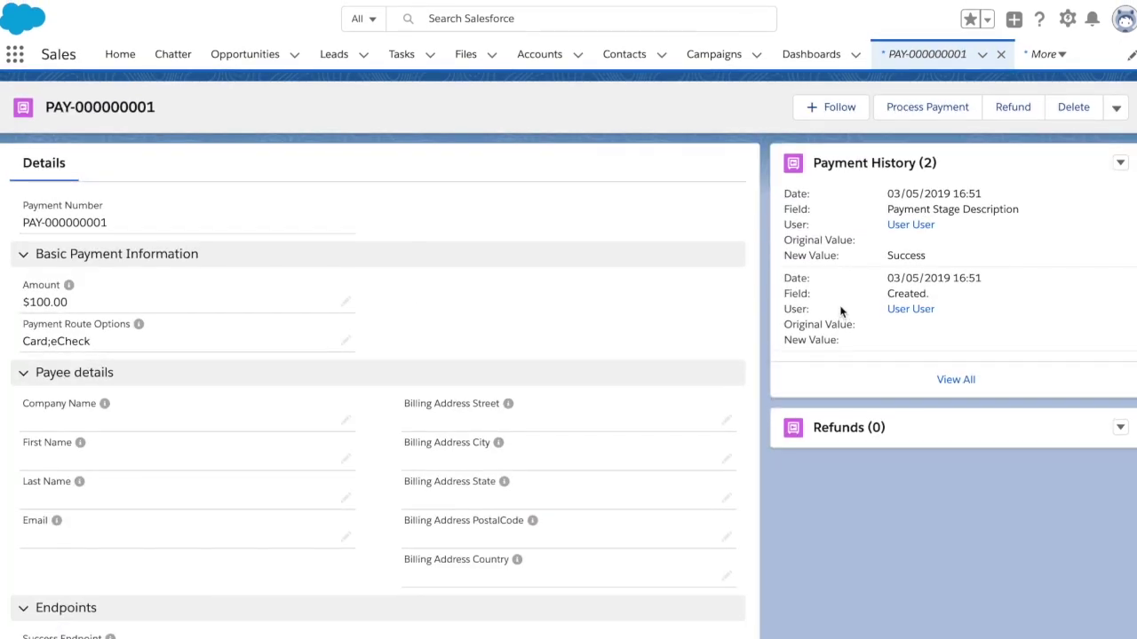
scroll(841, 311, down, 3)
scroll(841, 311, down, 2)
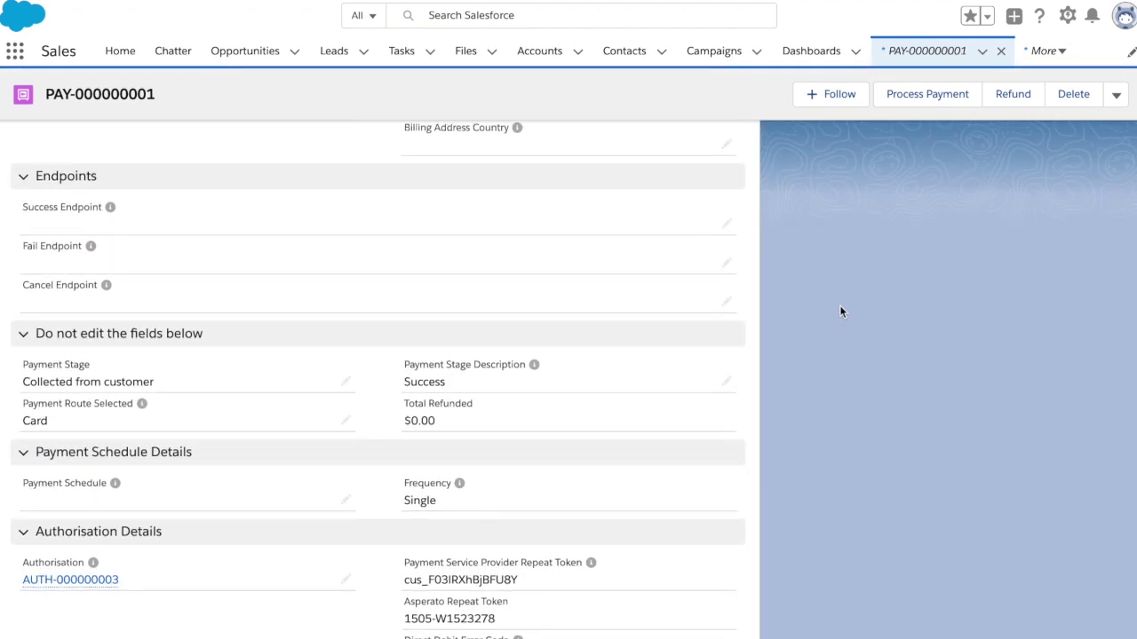
scroll(840, 306, down, 1)
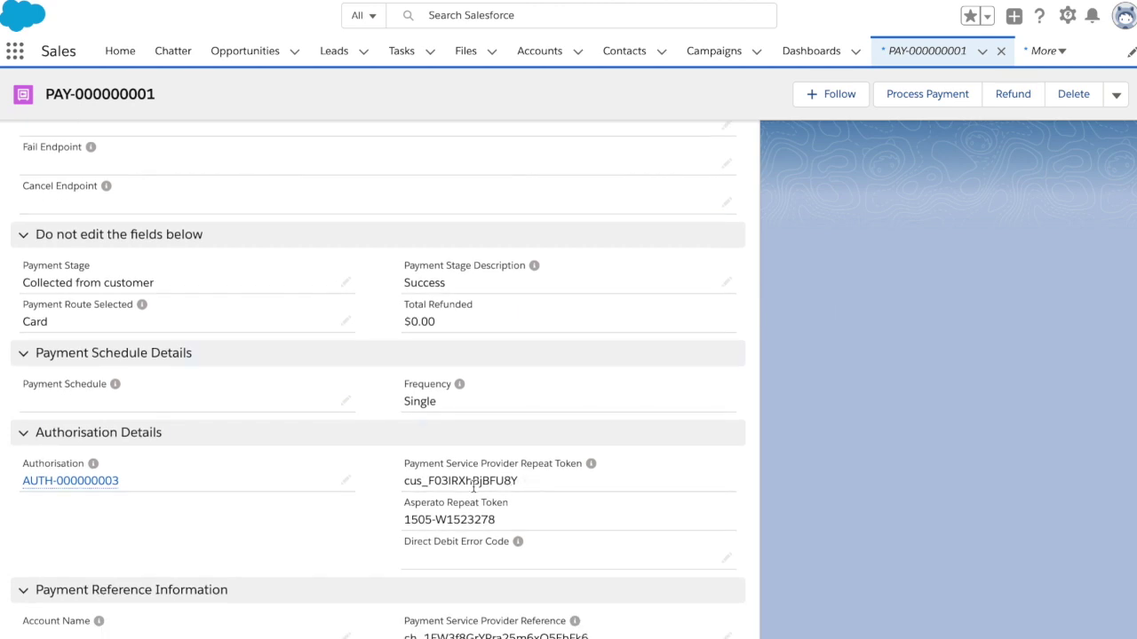
scroll(569, 469, up, 1)
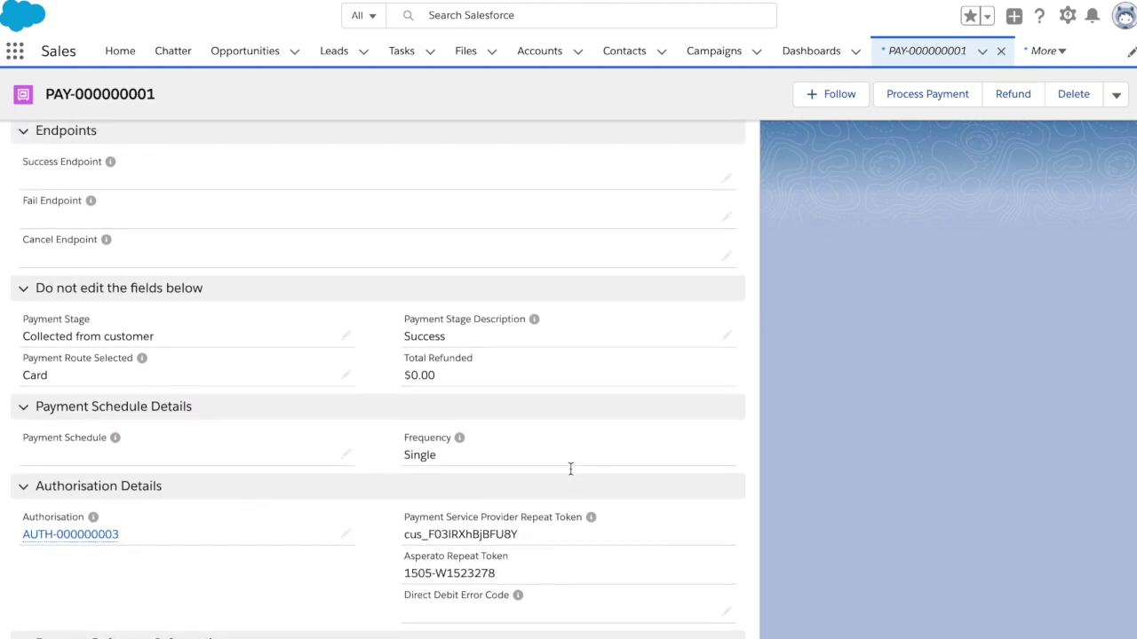
scroll(489, 490, down, 1)
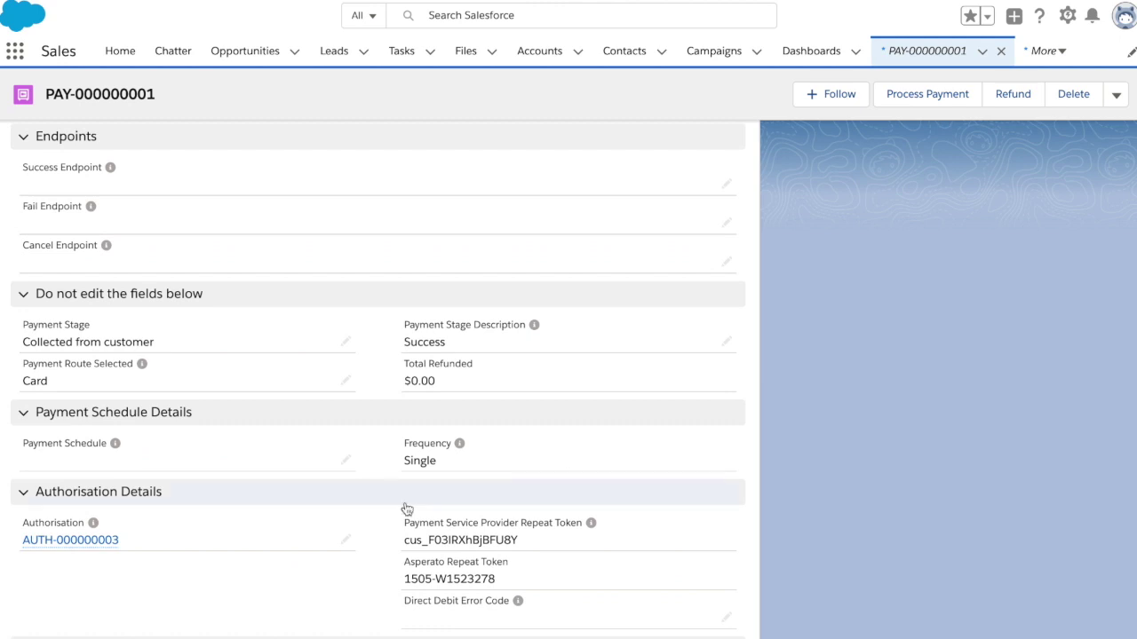
click(96, 542)
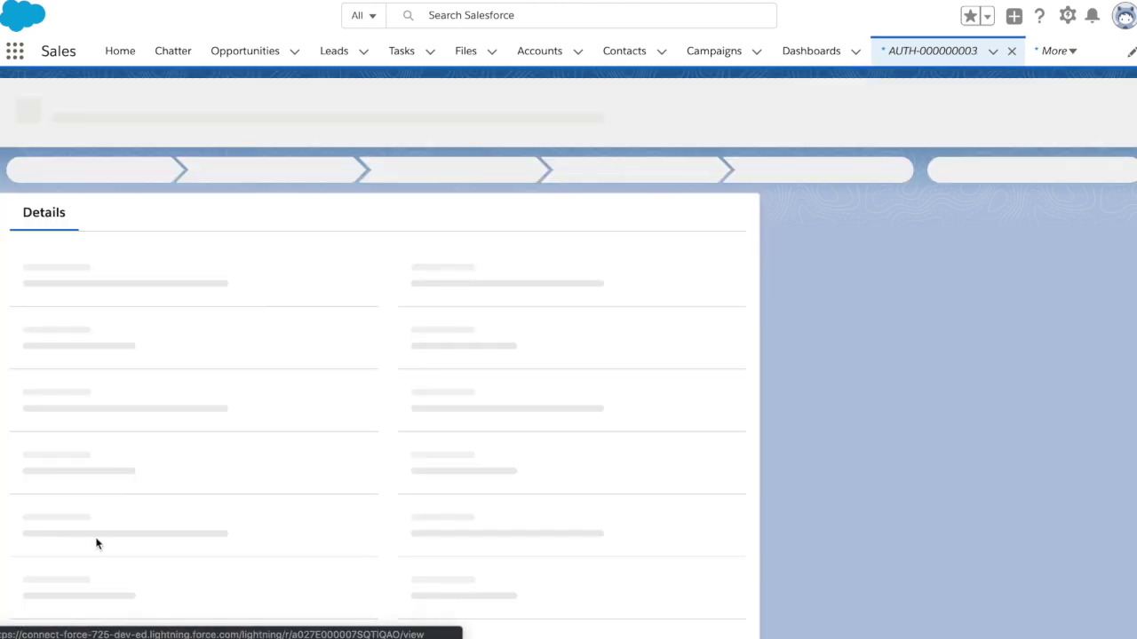